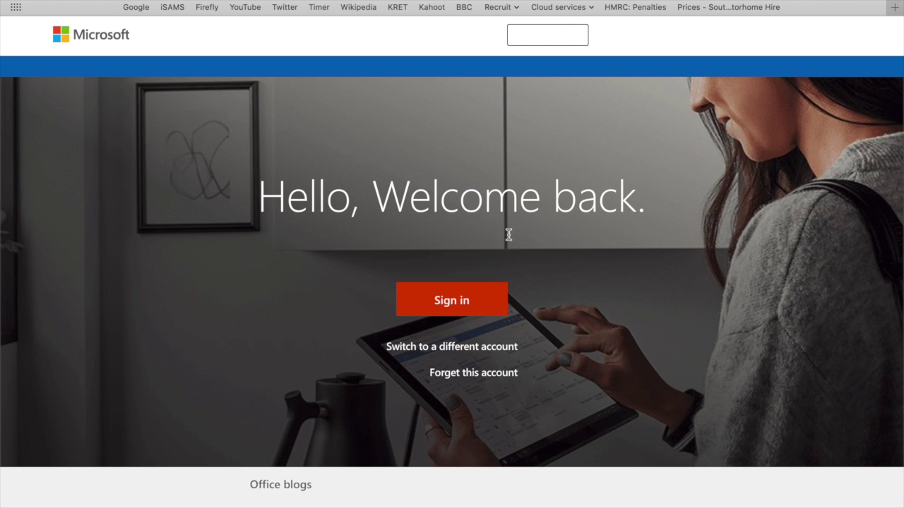
Sign in to the work or school account using the saved account password and choose to stay signed in
click(463, 308)
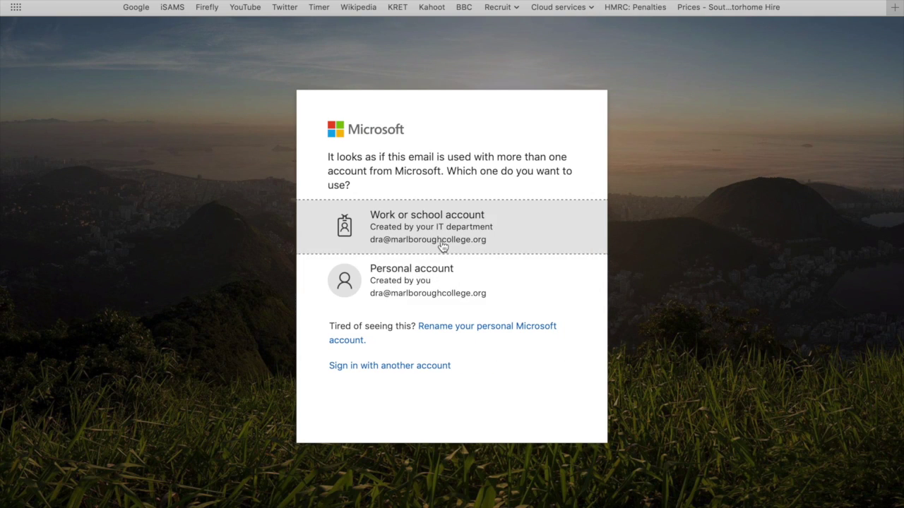
click(442, 247)
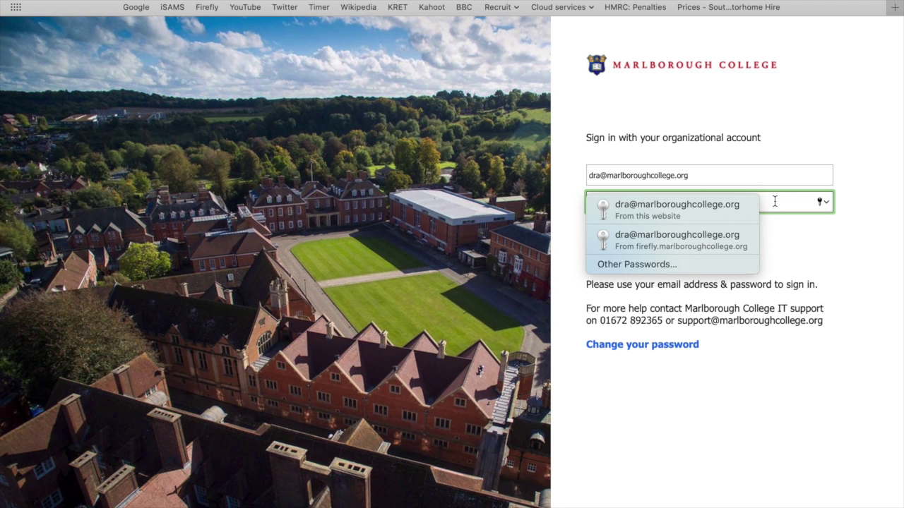
click(719, 204)
click(633, 252)
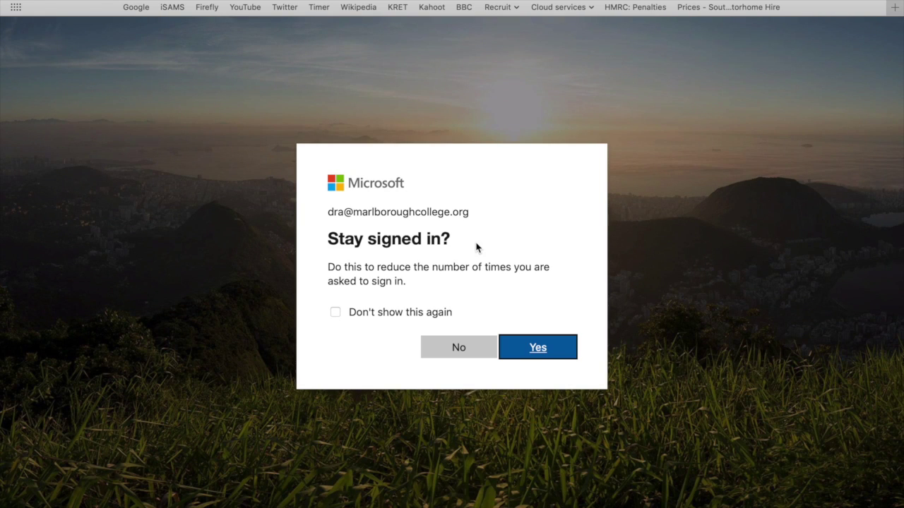
click(537, 349)
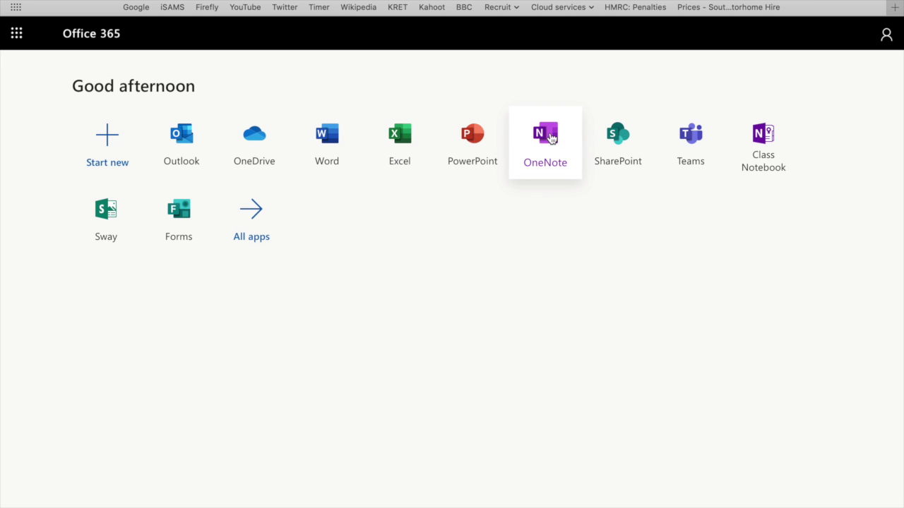
Open OneNote from the Office 365 home page and start creating a new class notebook
click(546, 145)
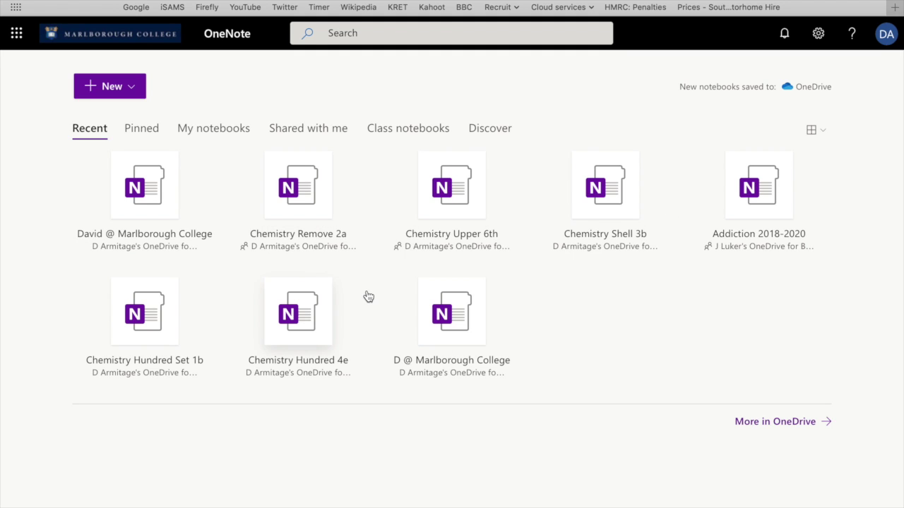
click(111, 87)
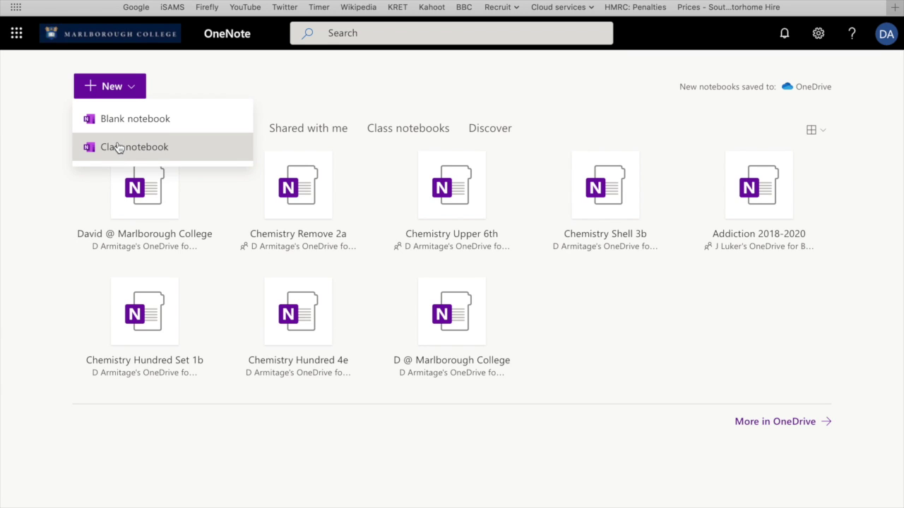
click(118, 147)
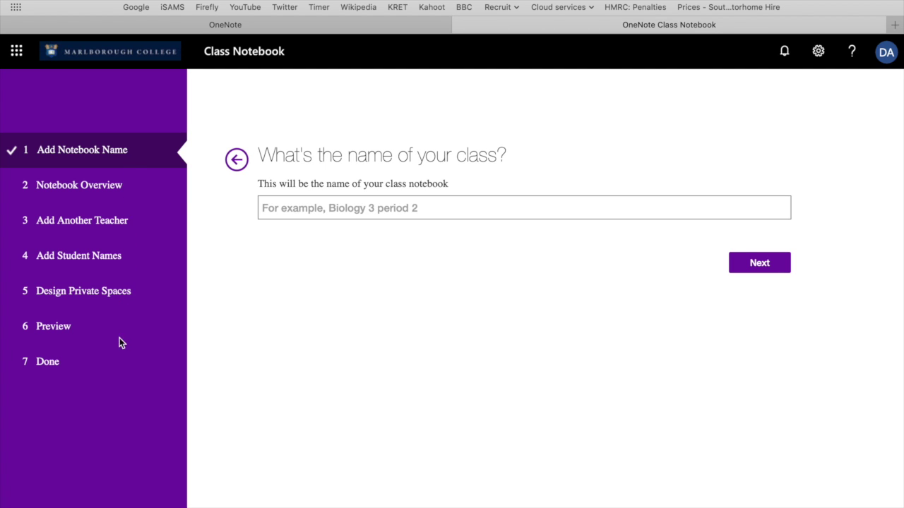
Name the class notebook Chemistry 101 and accept the overview of its section groups
click(321, 214)
text(CHemistry 101)
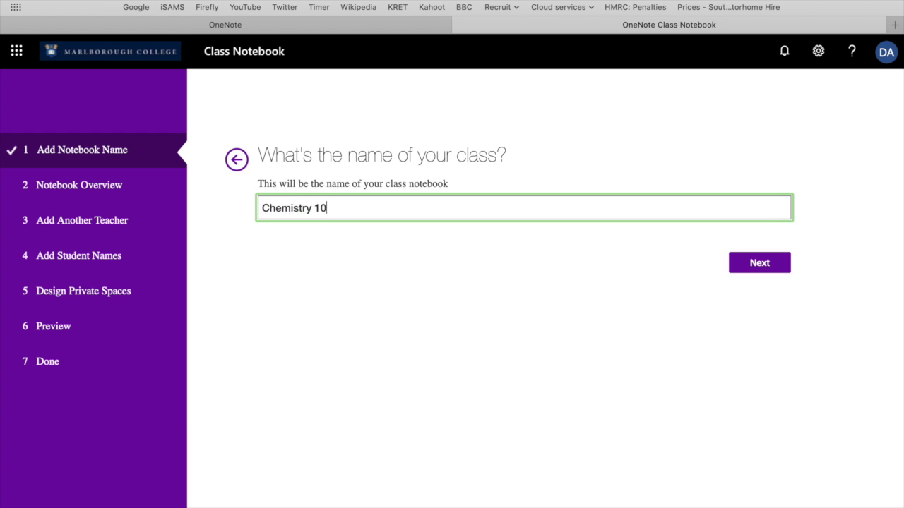
click(741, 262)
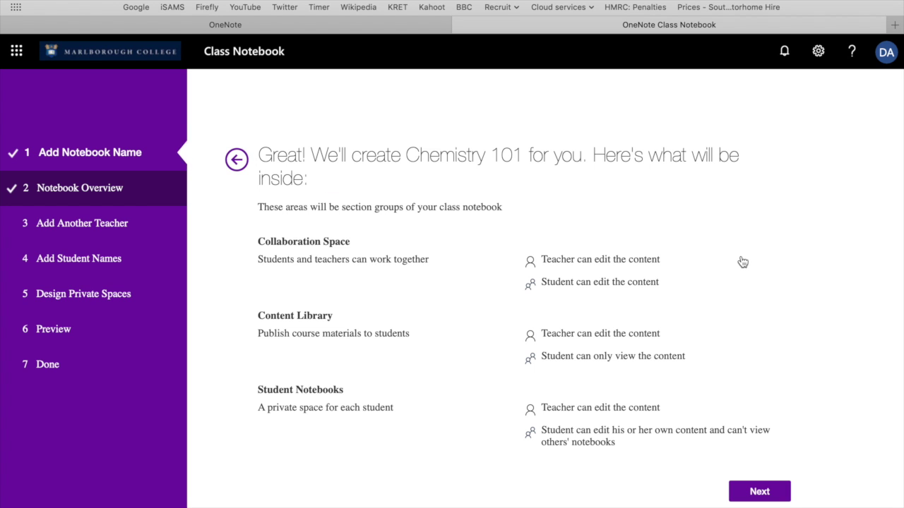
scroll(549, 279, down, 1)
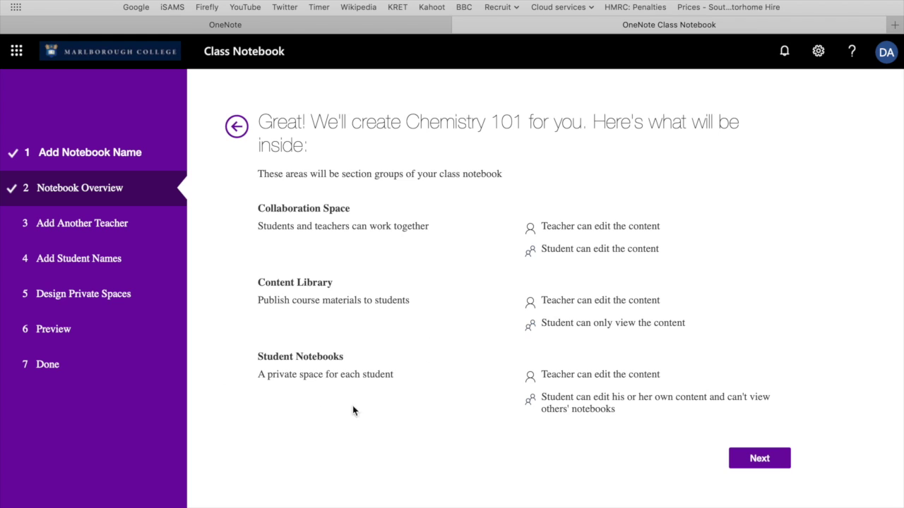
click(768, 459)
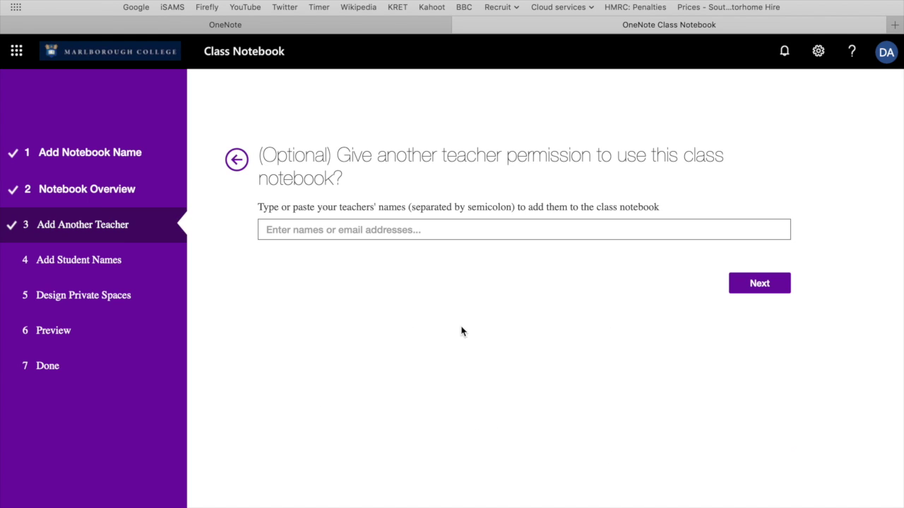
Give a second teacher permission to use the class notebook and continue to the student names
click(354, 233)
text(Caw)
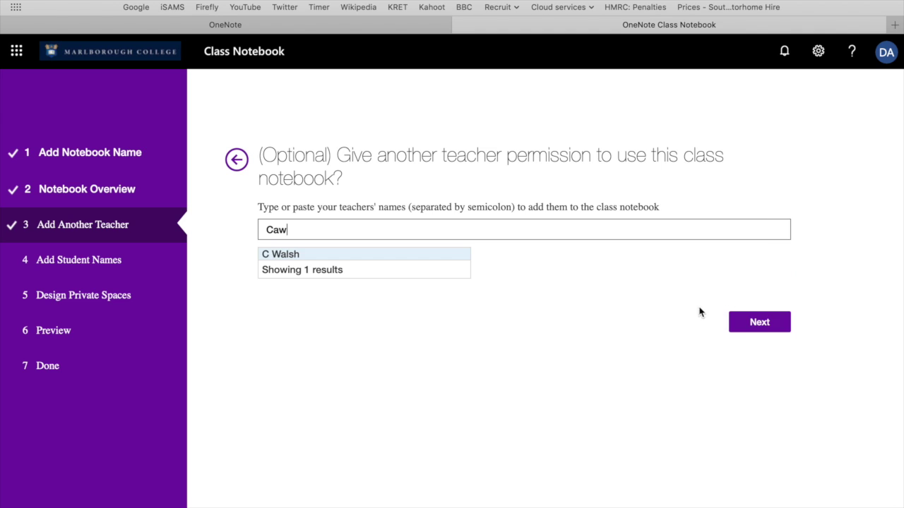
click(430, 256)
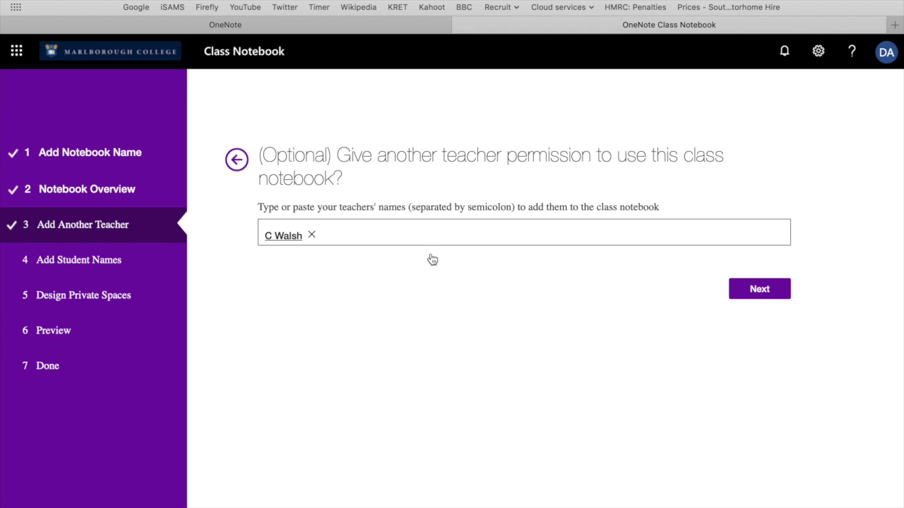
click(760, 290)
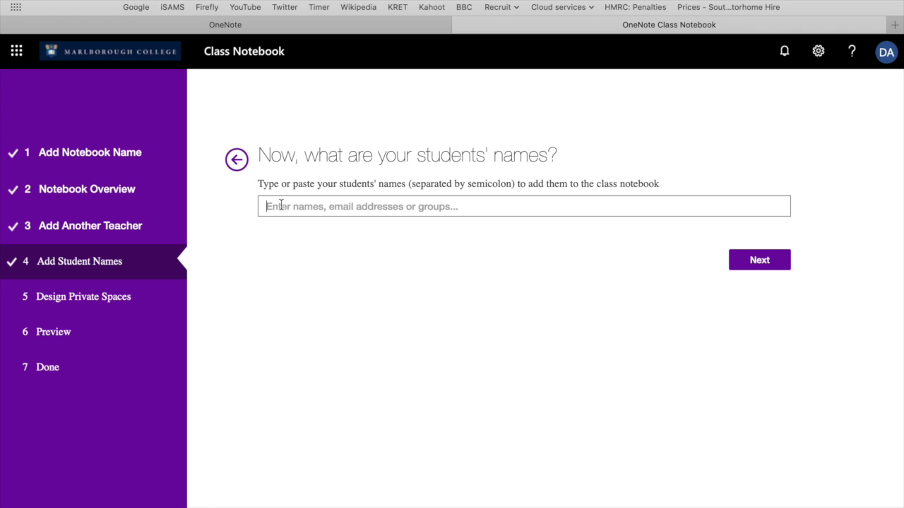
text(tosh)
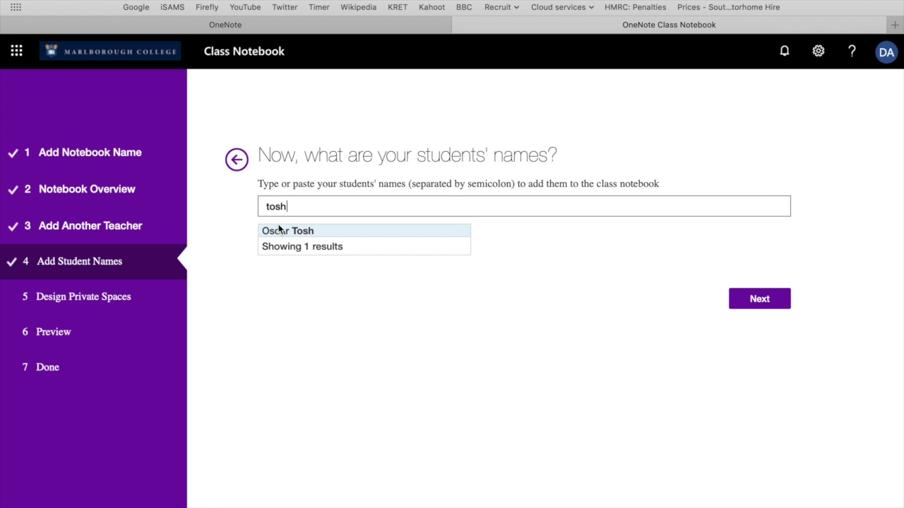
click(278, 235)
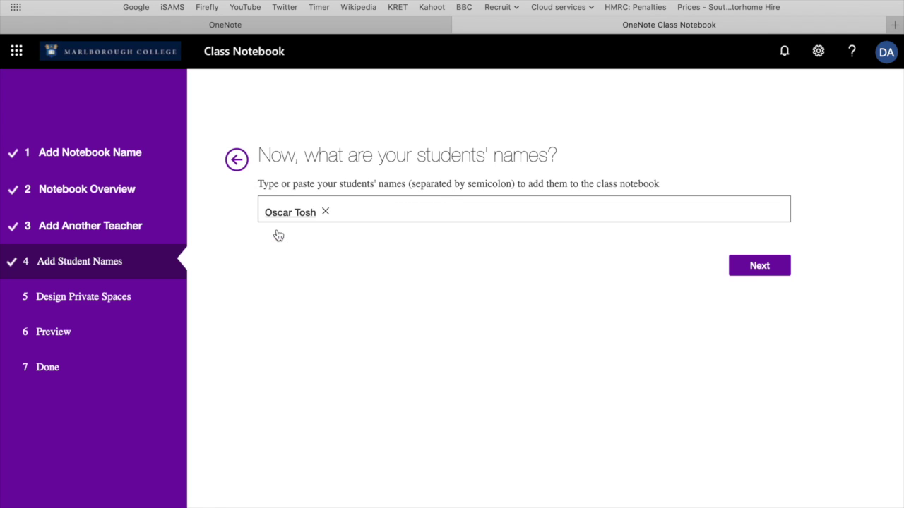
click(326, 213)
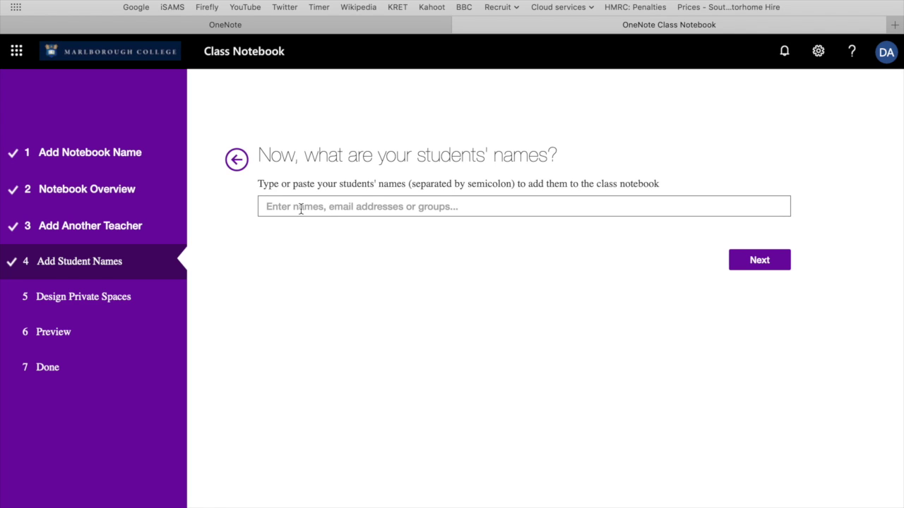
Add four students to the class notebook by surname search and continue to the private space design
text(Smith)
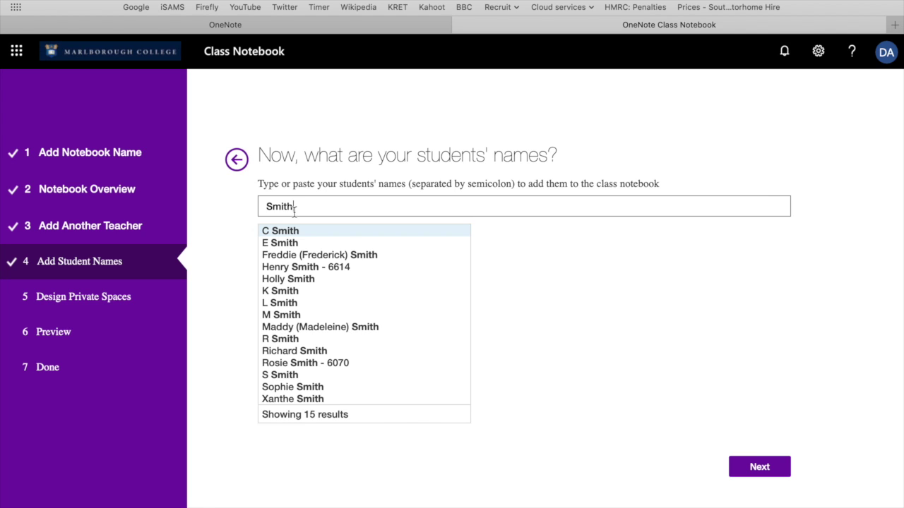
click(294, 245)
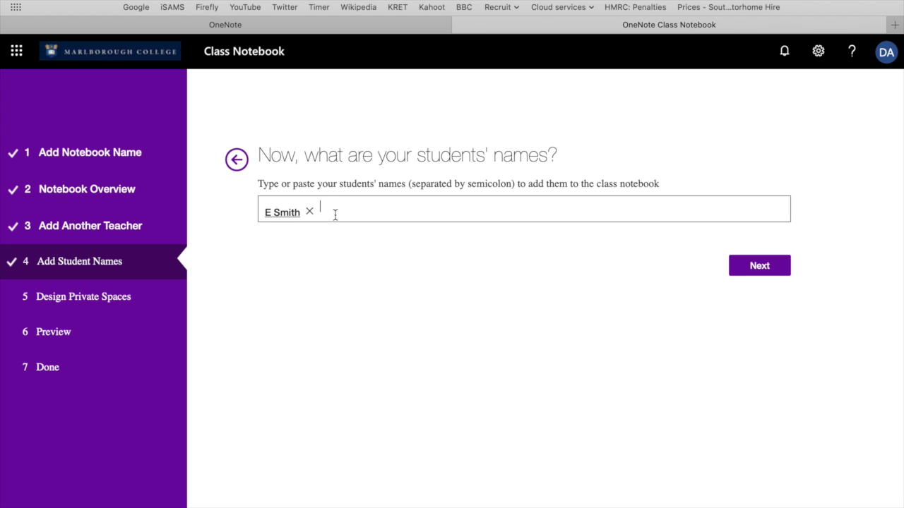
text(Hawthorn)
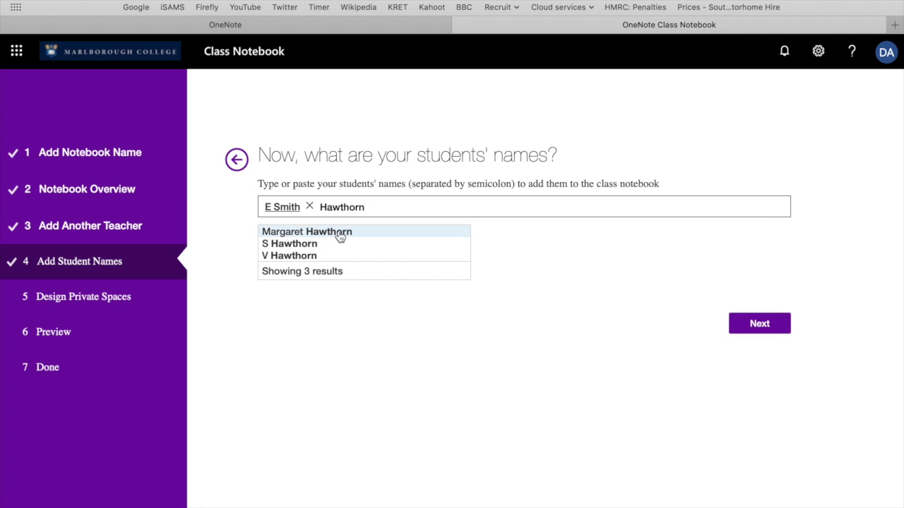
click(331, 245)
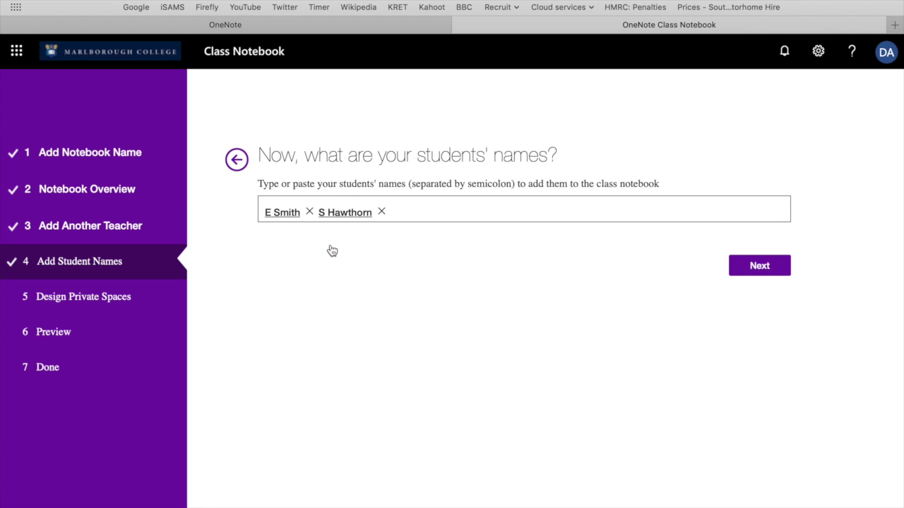
text(Marvin)
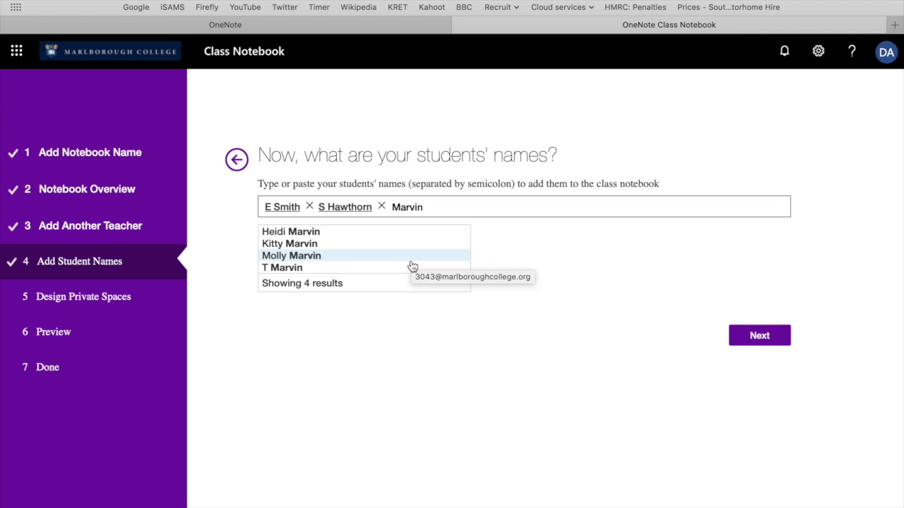
click(412, 269)
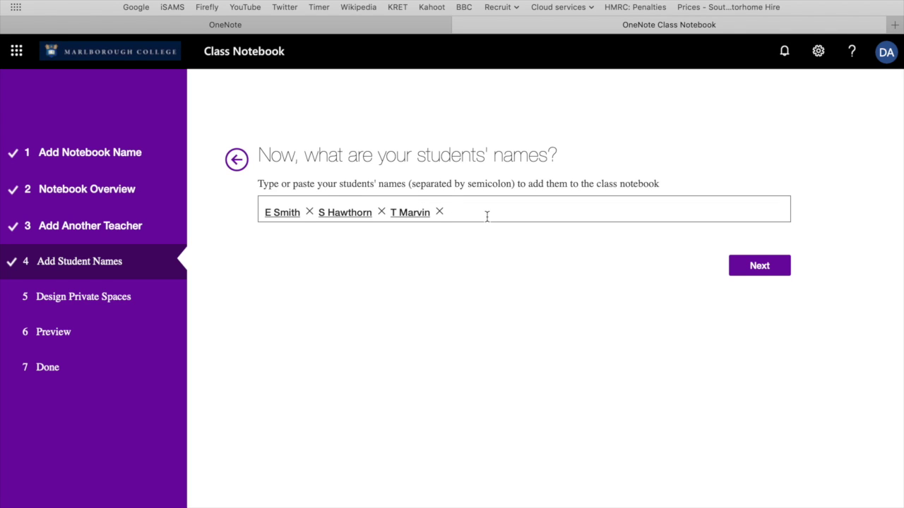
text(Swift)
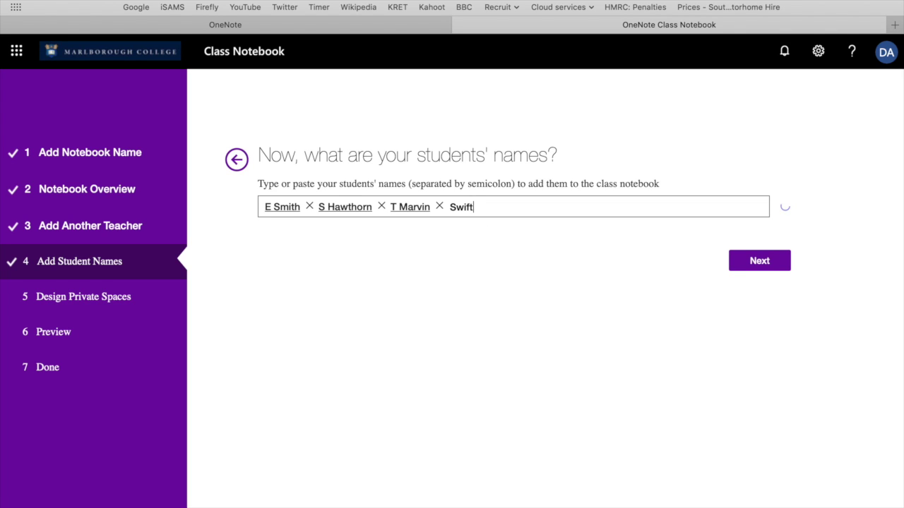
click(371, 233)
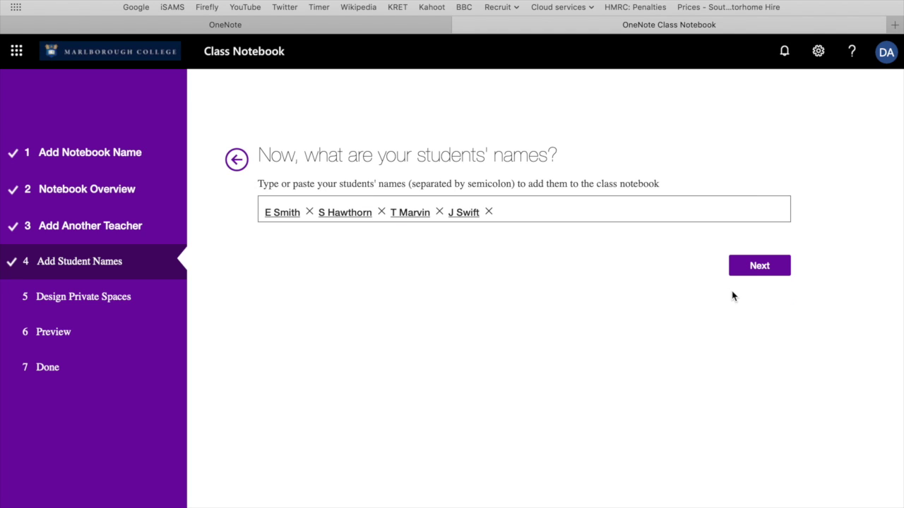
click(761, 269)
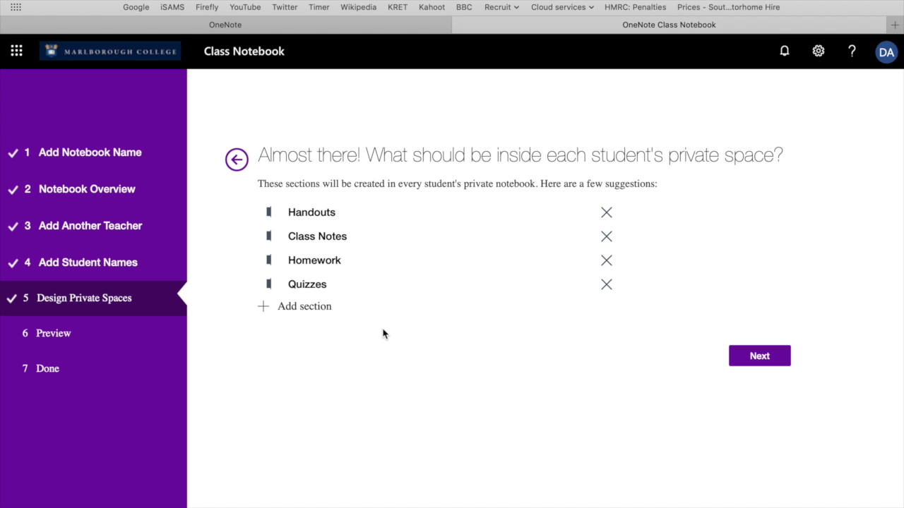
Rename the Homework section in the students' private spaces to Prep and add a section named Past Papers
click(337, 263)
drag(349, 262, 269, 260)
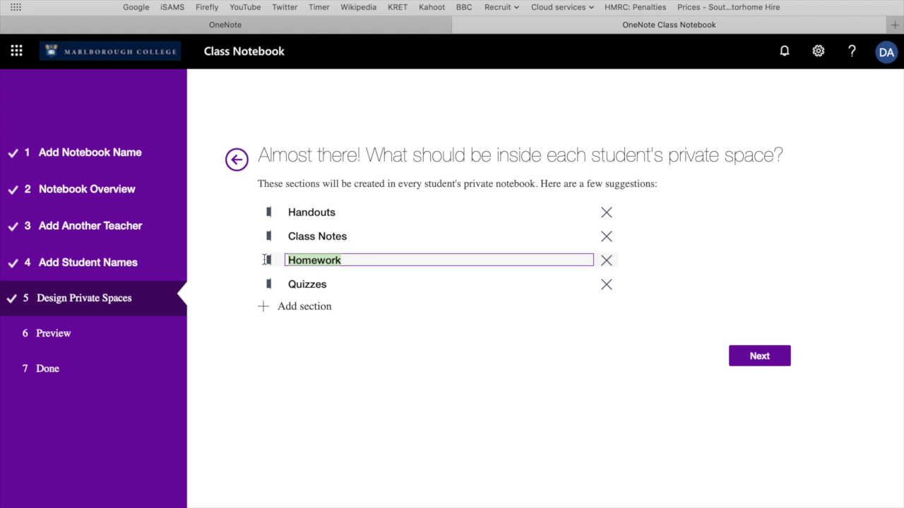
text(Prep)
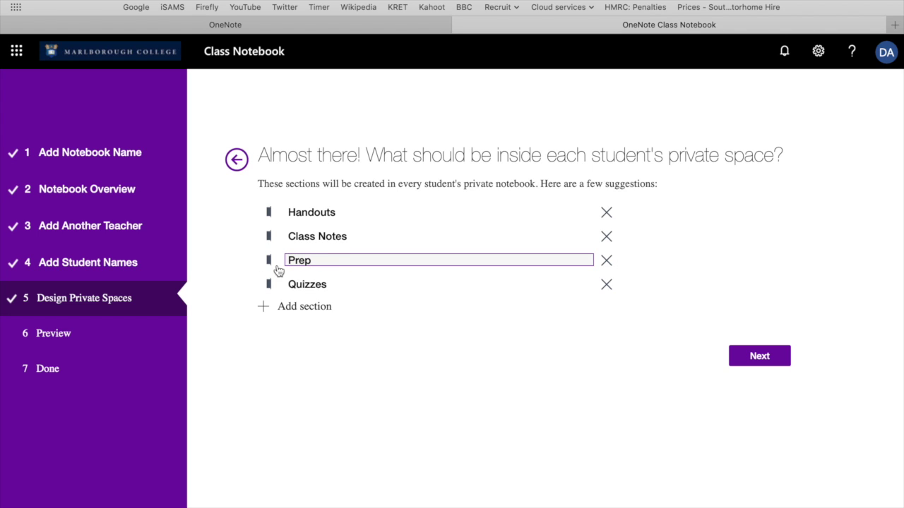
click(323, 312)
text(Past Papers)
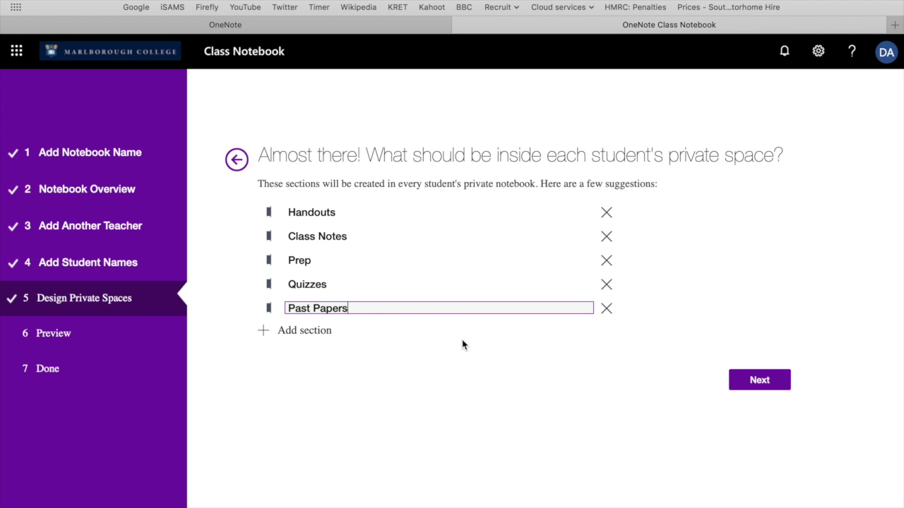
Add sections named Inorganic Section and Organic Section below Past Papers, plus one further section with its default name
click(270, 332)
text(In o)
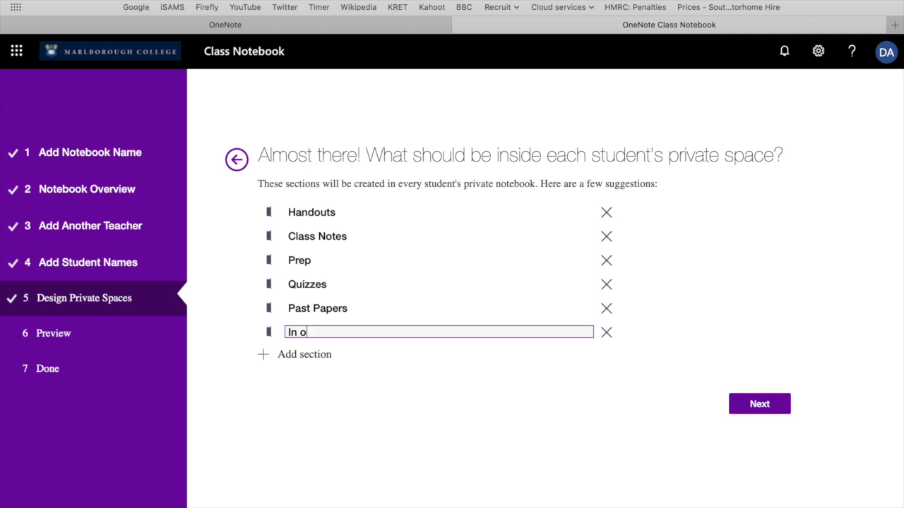
key(BackSpace)
key(BackSpace)
key(BackSpace)
key(BackSpace)
text(norganic Section)
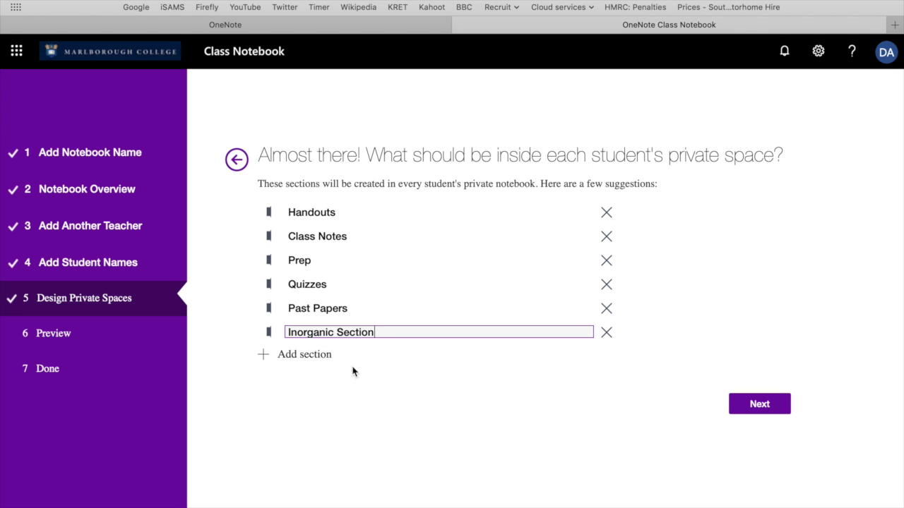
click(322, 355)
text(Organic Section)
click(305, 380)
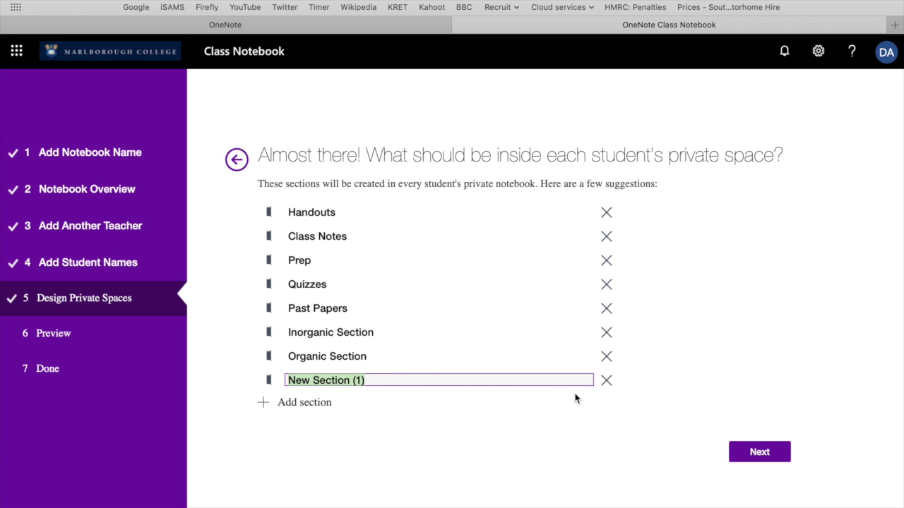
Remove the extra default-named section, Organic Section and Inorganic Section from the private space design
click(606, 381)
click(607, 356)
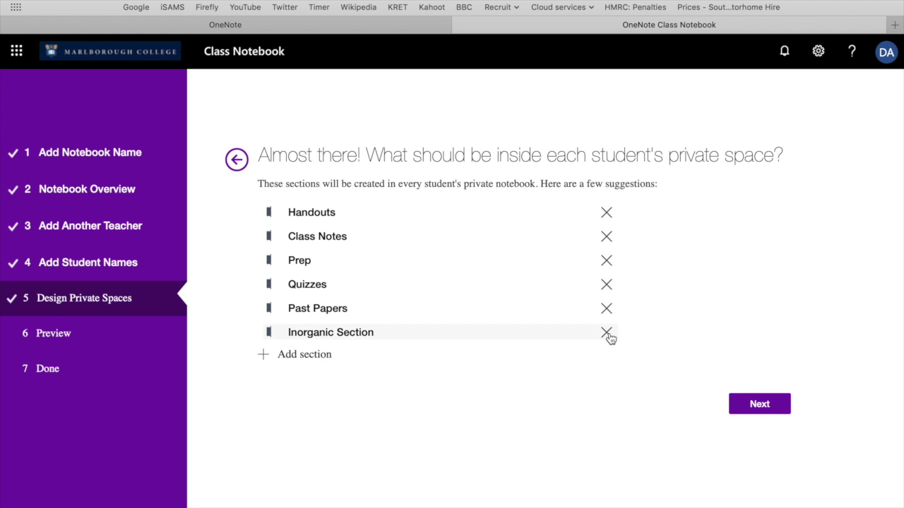
click(610, 339)
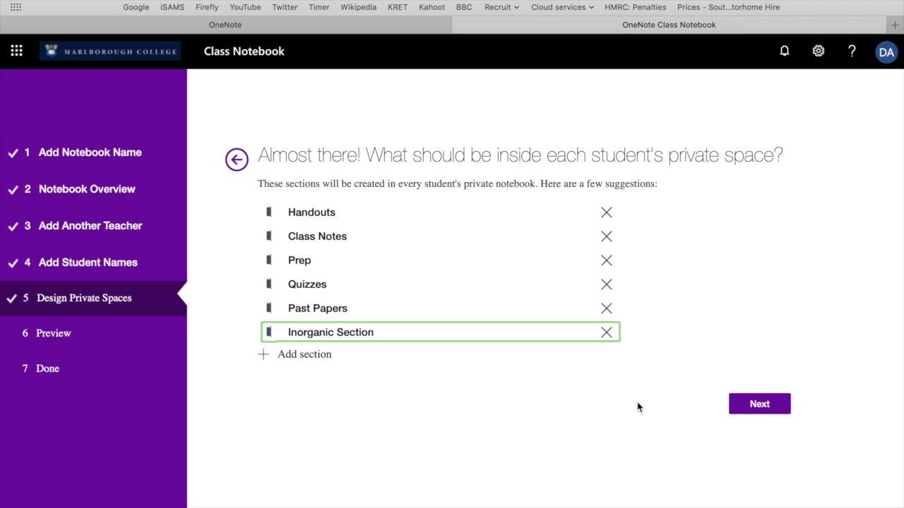
click(607, 335)
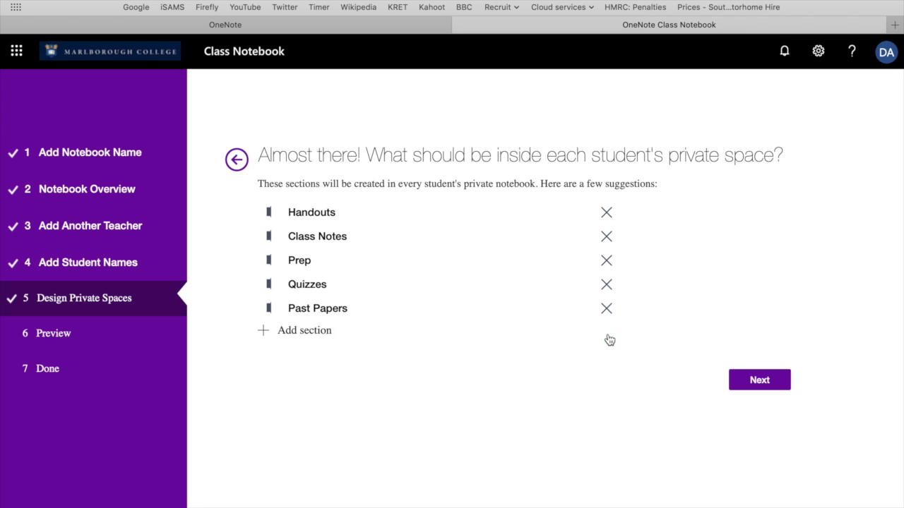
Accept the private space sections, check the teacher's notebook preview and create the Chemistry 101 class notebook
click(767, 385)
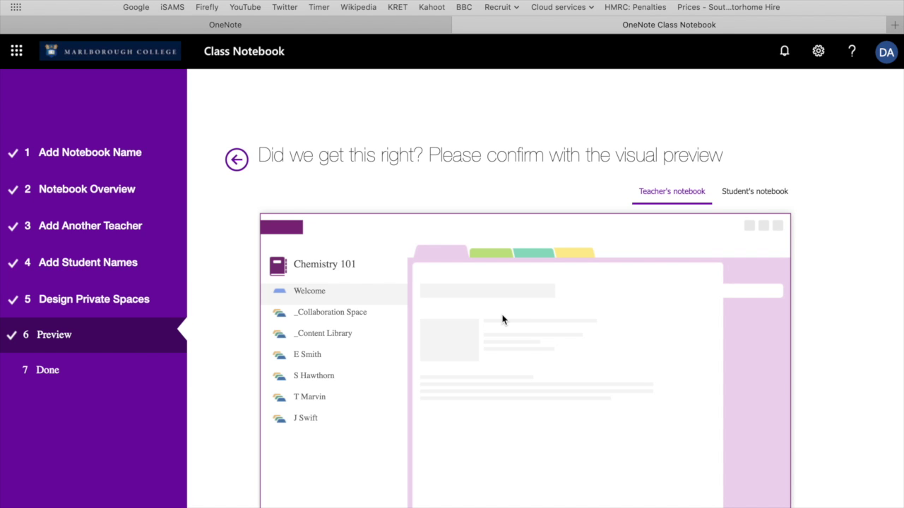
scroll(503, 320, down, 3)
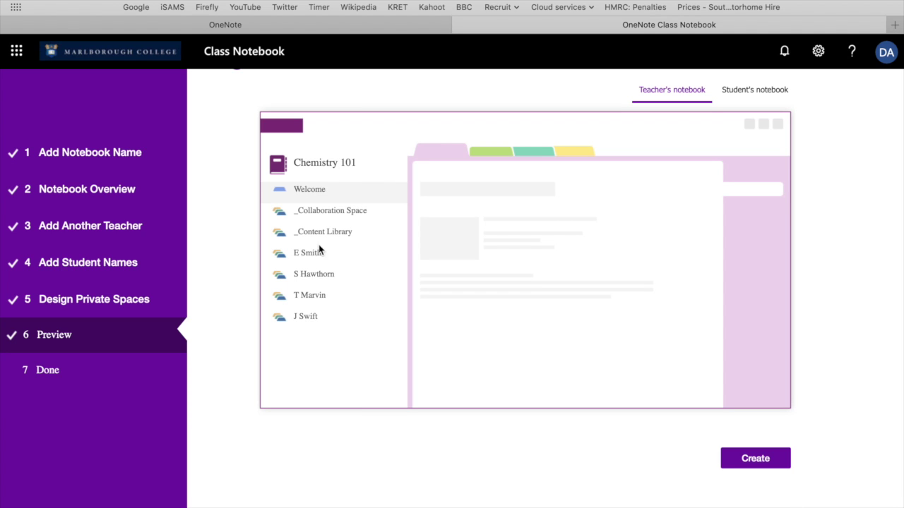
click(756, 464)
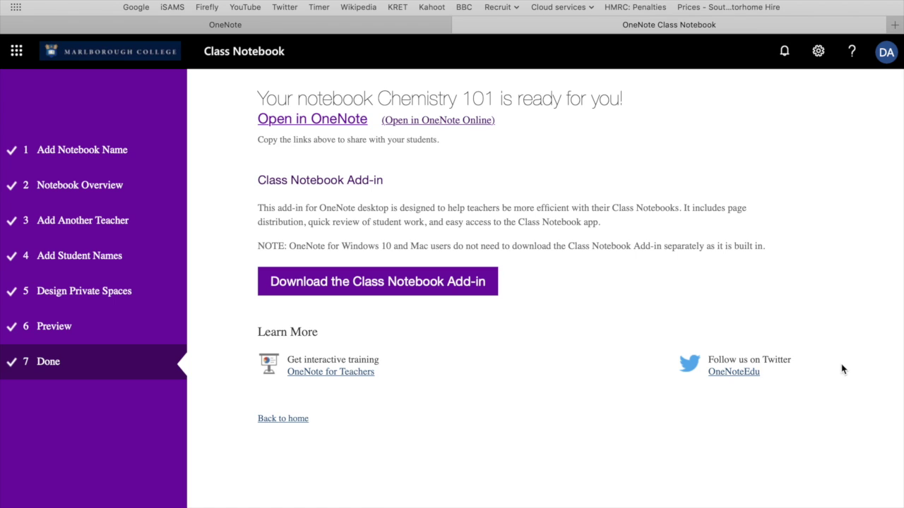
scroll(417, 316, up, 2)
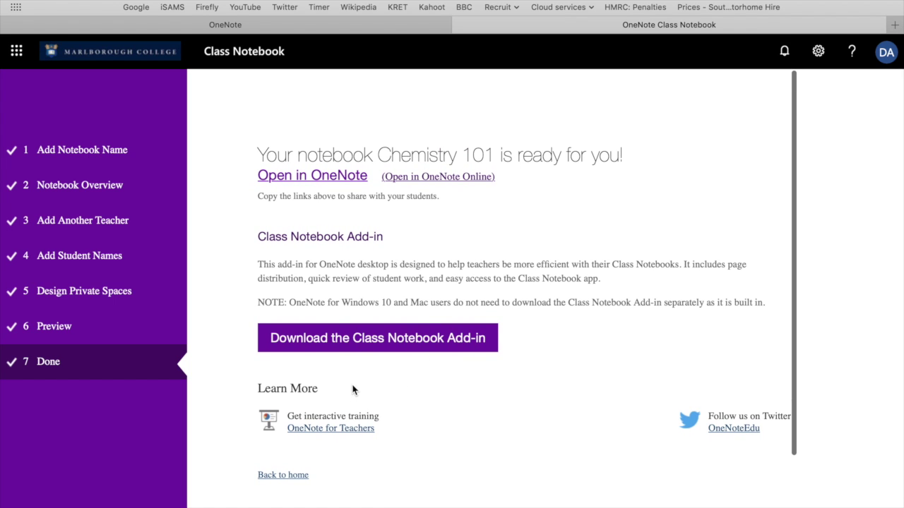
Go to the OneNote home page and open Chemistry 101 from the list of class notebooks
click(18, 53)
click(164, 210)
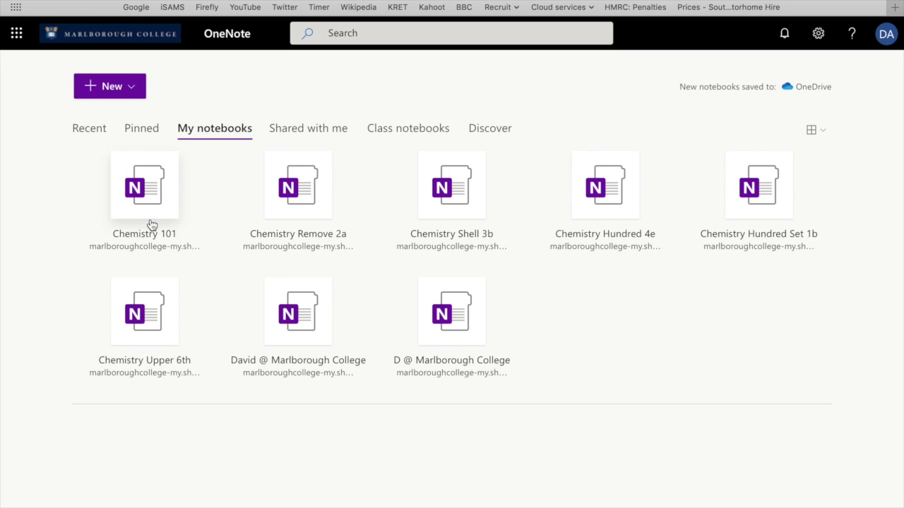
click(389, 131)
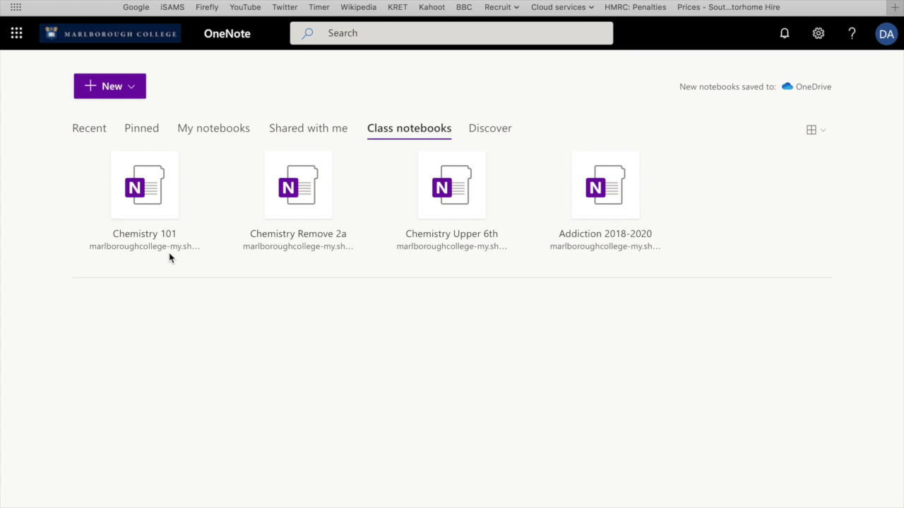
click(147, 202)
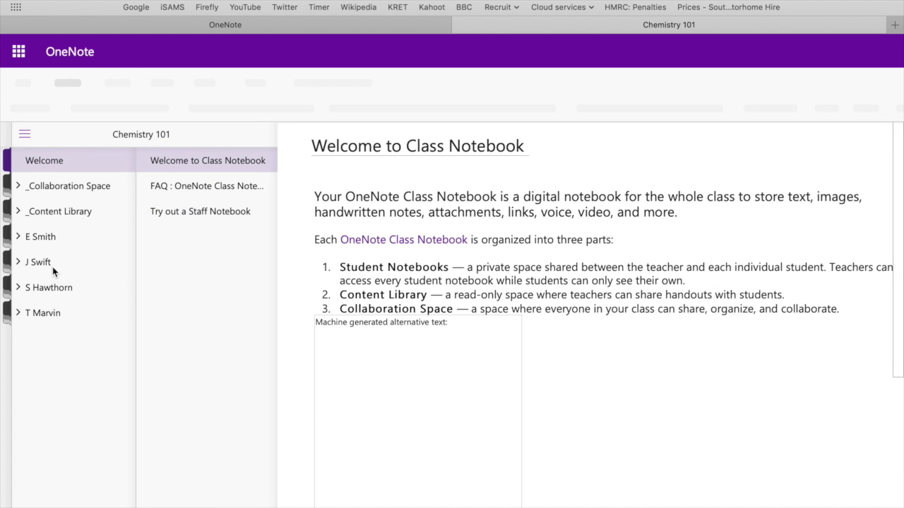
Expand the Content Library and the first two students' section groups to examine the sections inside them
click(19, 186)
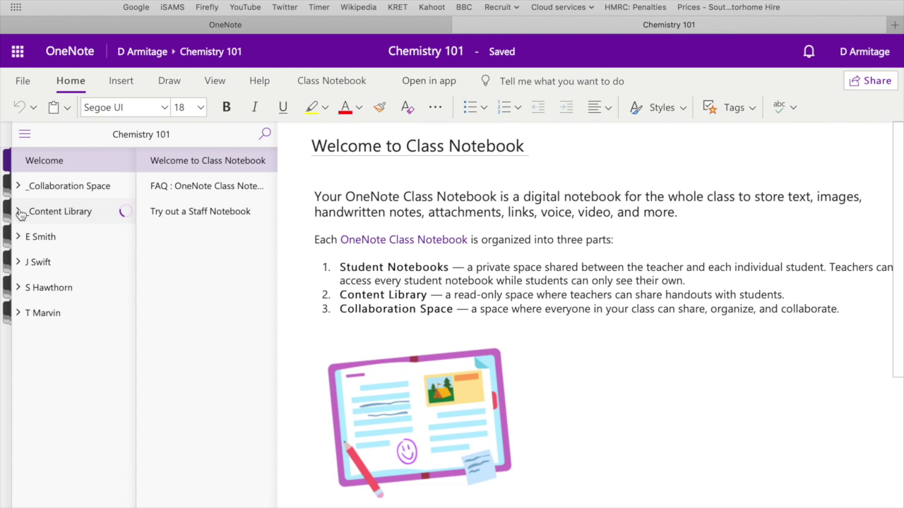
click(19, 212)
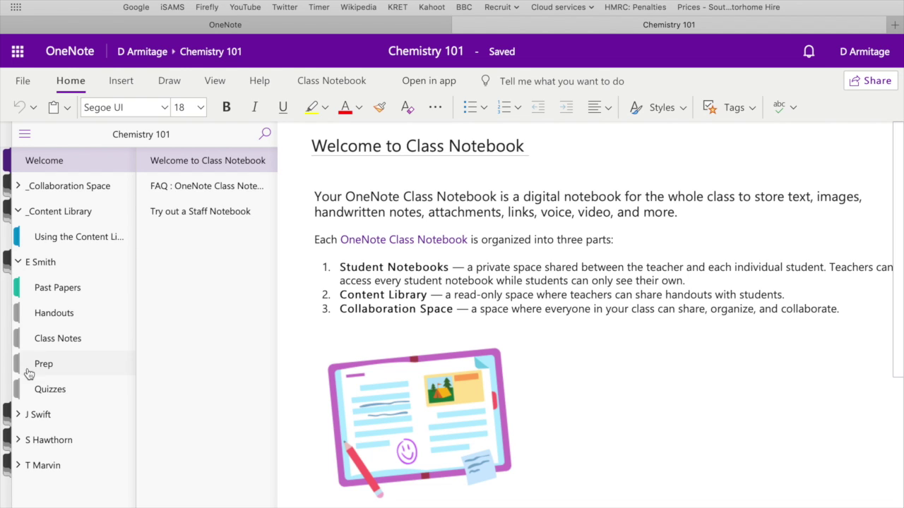
click(19, 416)
scroll(36, 411, down, 3)
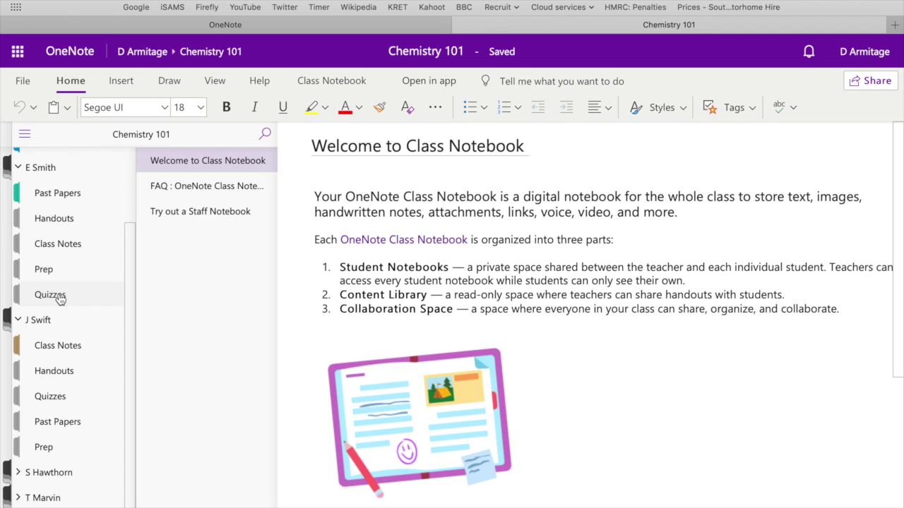
scroll(80, 248, up, 3)
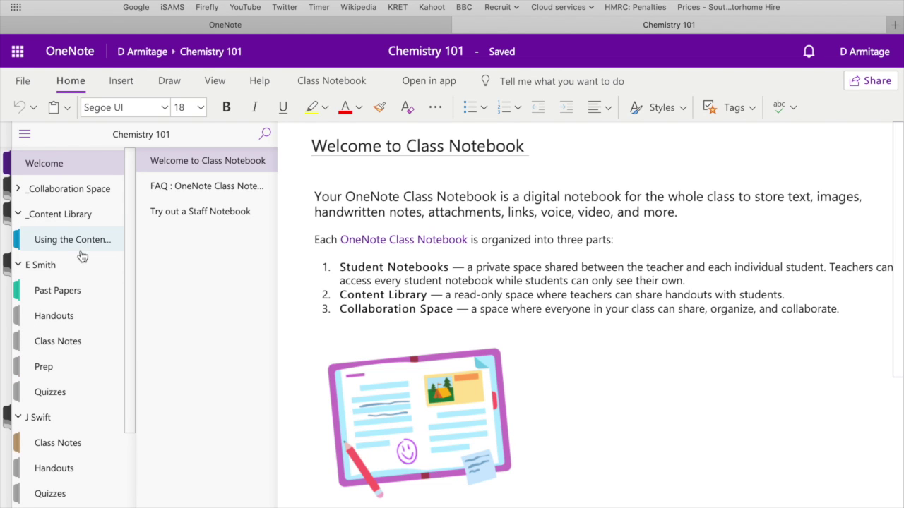